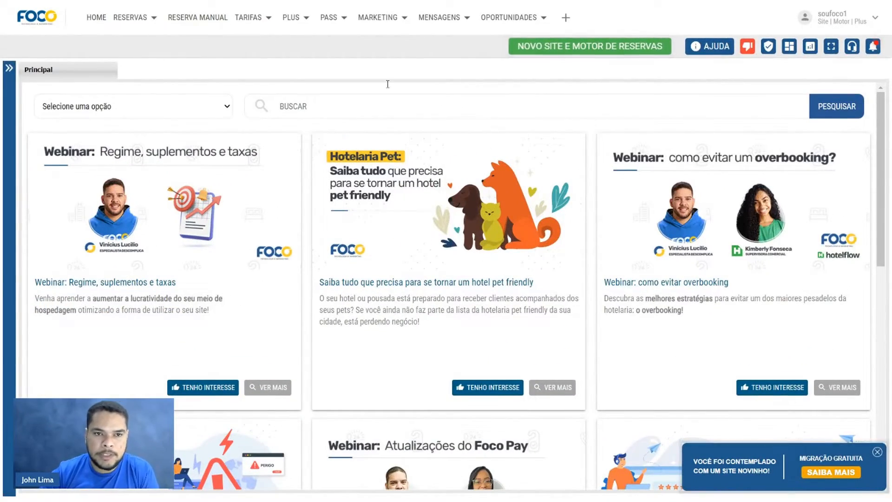
In the rate calendar, set the Standard 1 PAX rate for Saturday 17/12/2022 to 500,00 and update all channels.
left_click(260, 22)
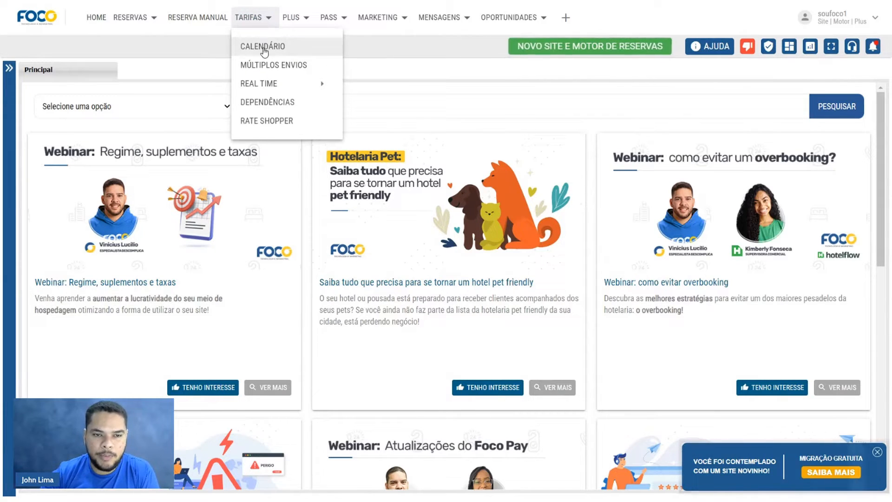
left_click(263, 49)
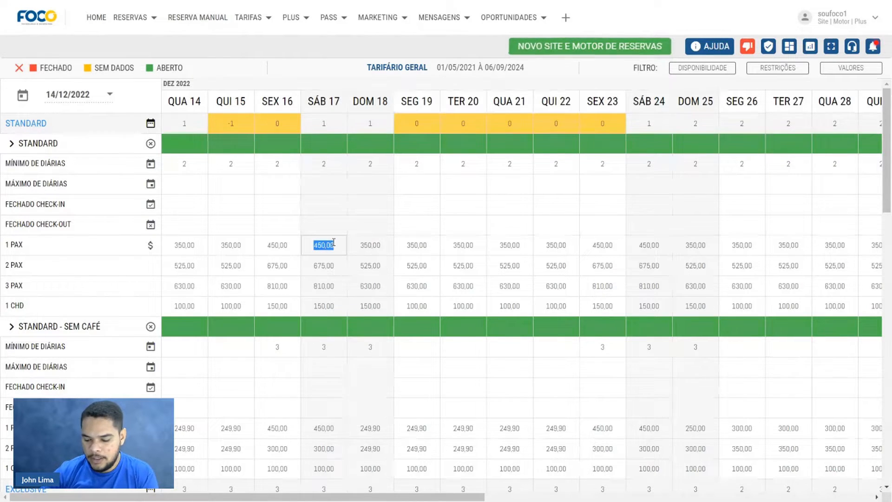
left_click(358, 245)
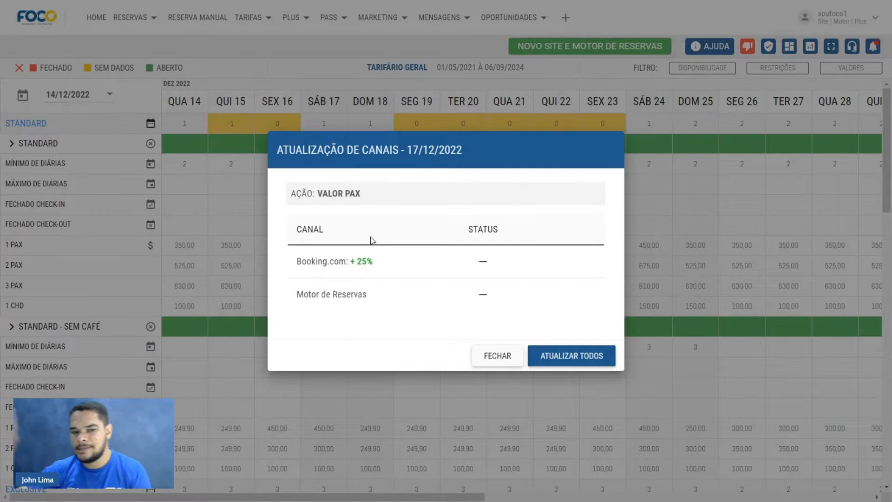
left_click(587, 357)
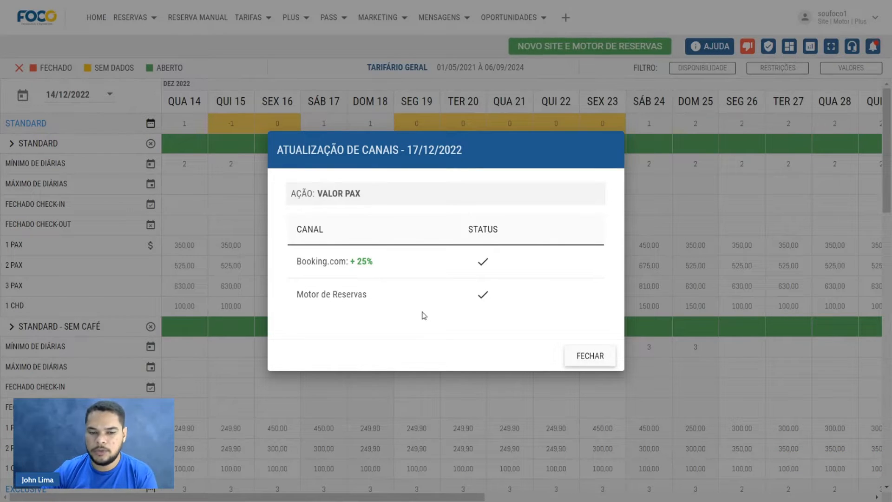
left_click(590, 355)
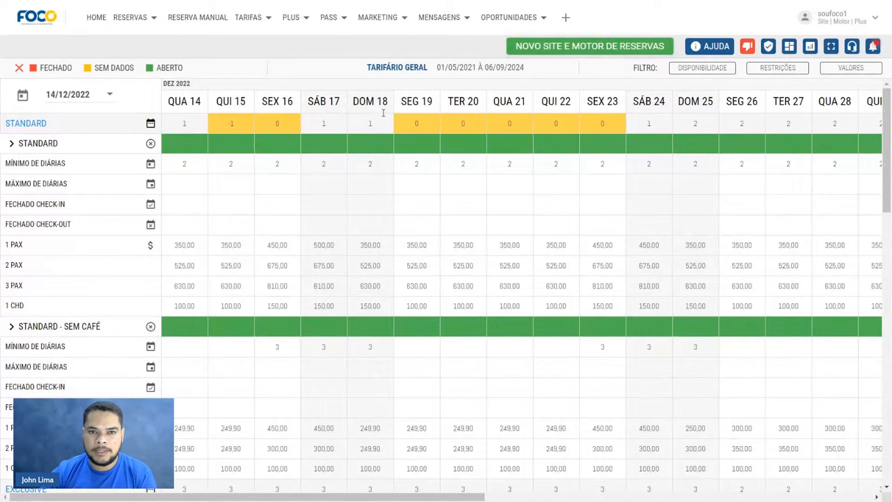
Open Múltiplos Envios and set the period from 14/12/2022 to 31/12/2022.
left_click(258, 18)
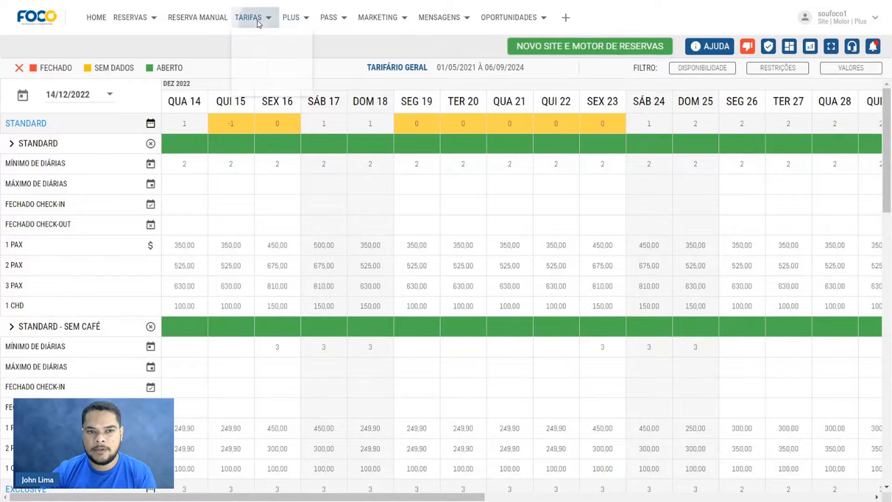
left_click(260, 65)
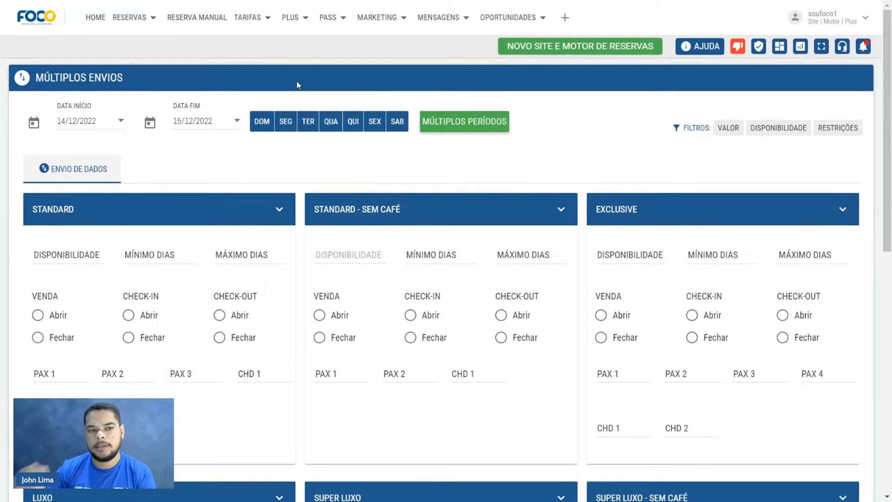
left_click(121, 121)
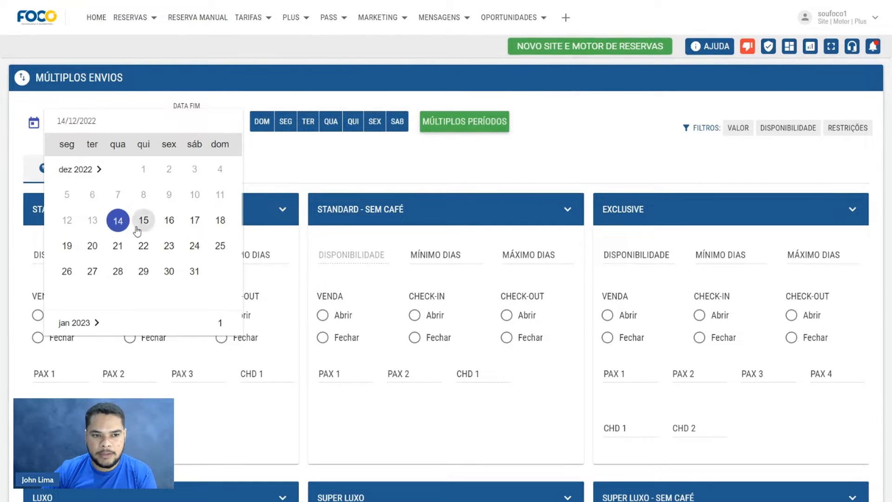
left_click(117, 221)
left_click(238, 122)
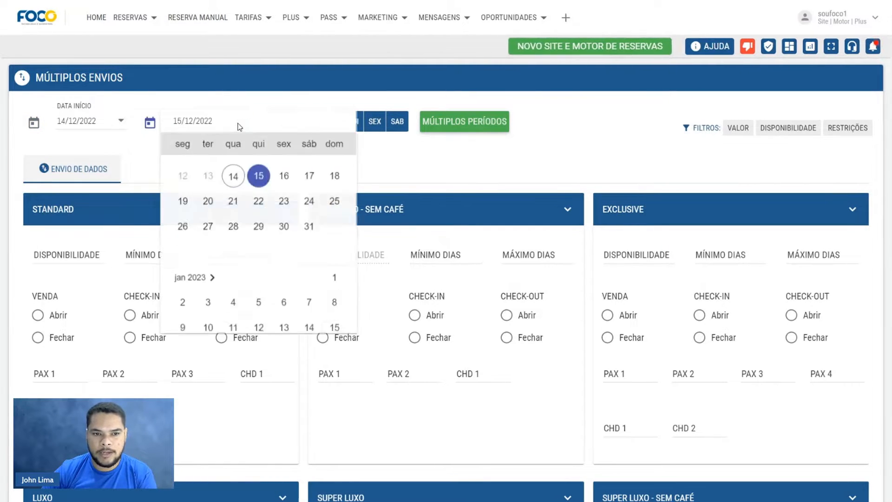
left_click(312, 271)
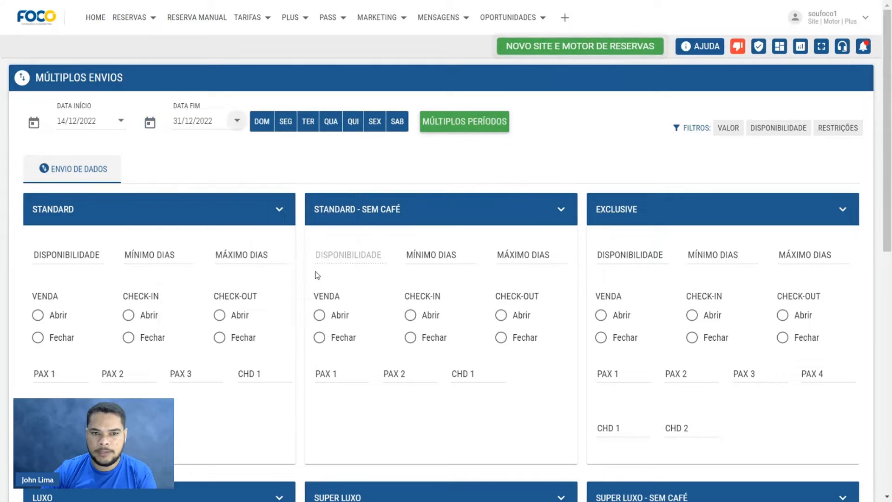
Exclude Monday through Thursday, leaving DOM, SEX and SAB, and add this range as the first of multiple periods.
left_click(286, 123)
left_click(308, 124)
left_click(331, 123)
left_click(353, 123)
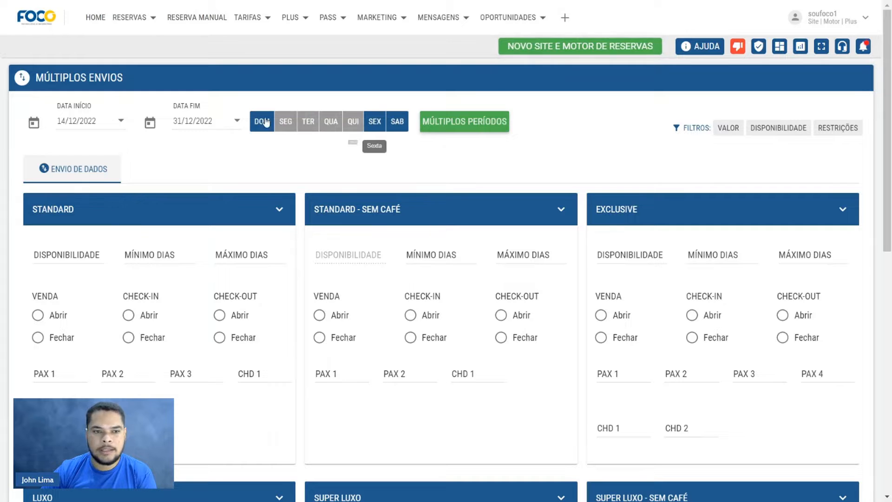
left_click(486, 126)
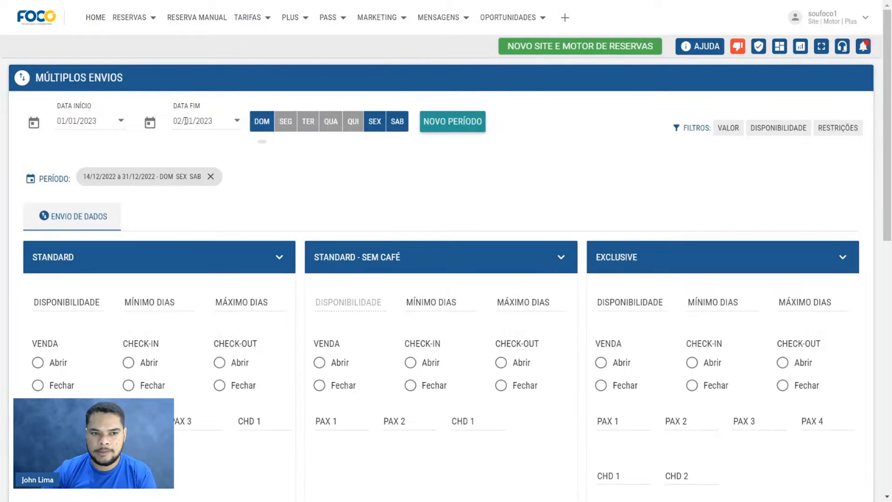
Set the second period's dates from 01/01/2023 to 15/01/2023.
left_click(134, 122)
scroll(141, 272, "up", 1)
scroll(149, 257, "down", 1)
scroll(218, 193, "up", 1)
left_click(223, 172)
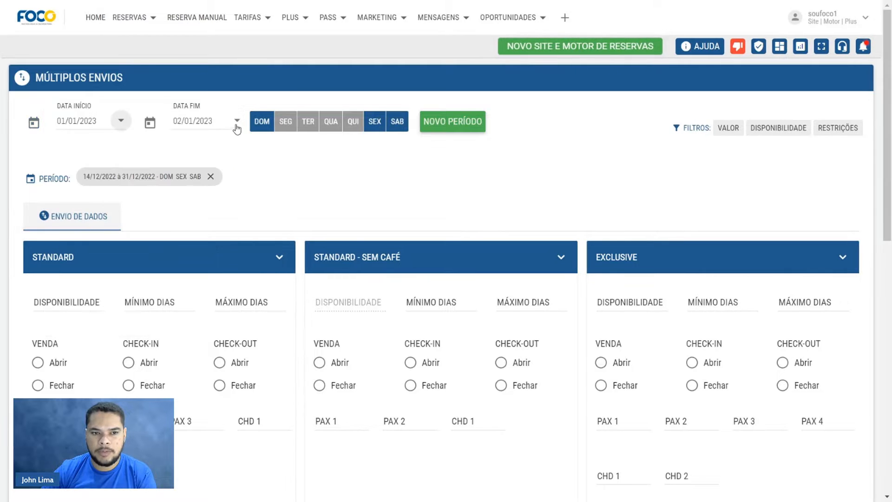
left_click(236, 125)
left_click(337, 220)
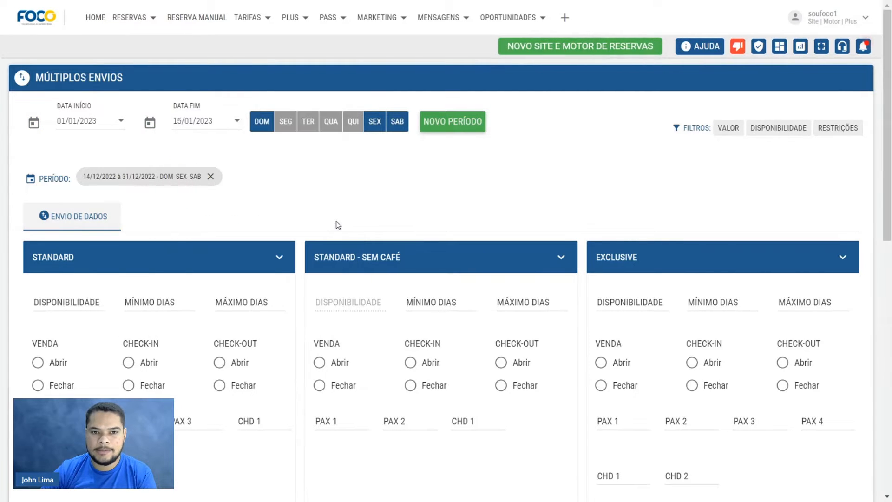
Restrict the second period to Monday through Friday, excluding SAB and DOM, and add it to the period list.
left_click(285, 122)
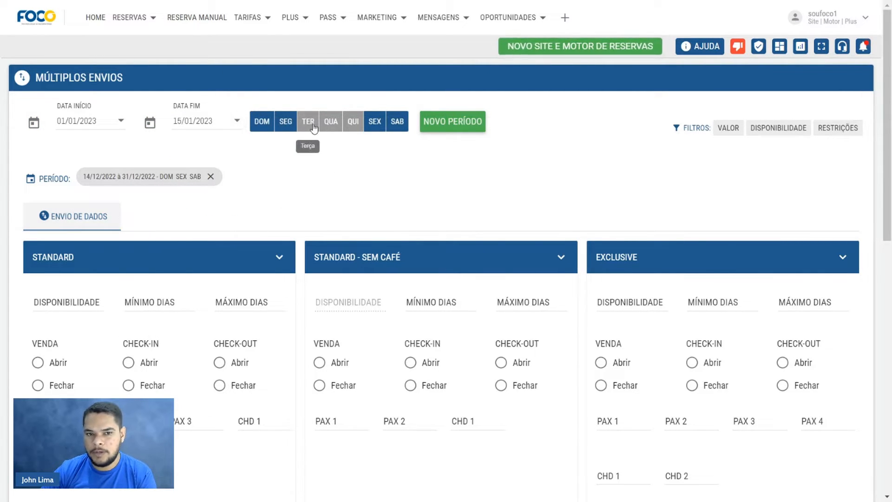
left_click(308, 122)
left_click(331, 121)
left_click(353, 121)
left_click(395, 122)
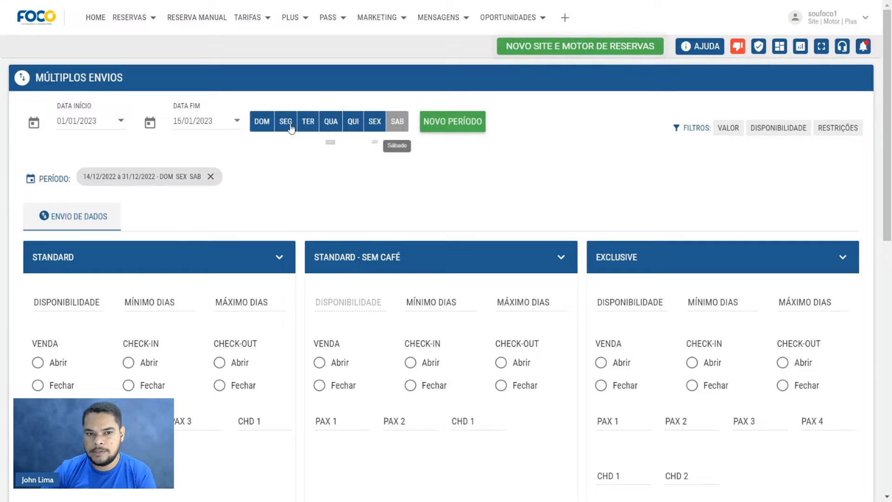
left_click(262, 121)
left_click(479, 130)
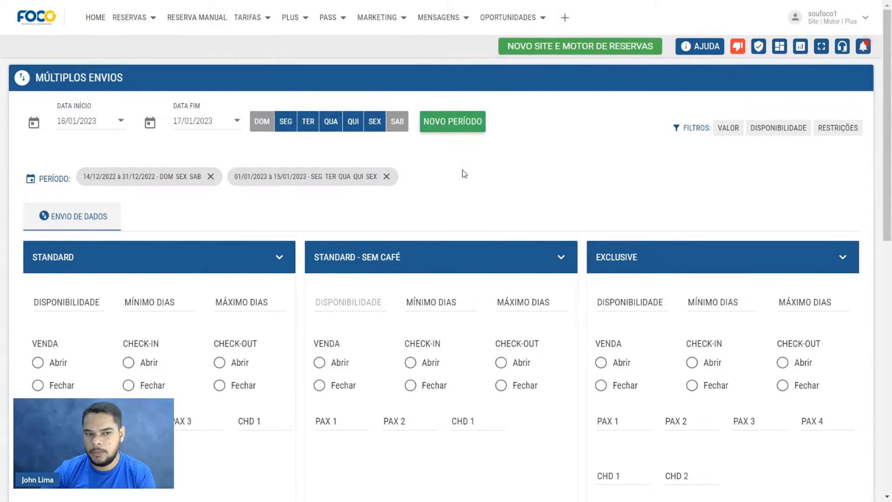
Set Venda to Abrir for the Standard room and send the update to Motor de Reservas and Booking.com.
scroll(184, 216, "down", 3)
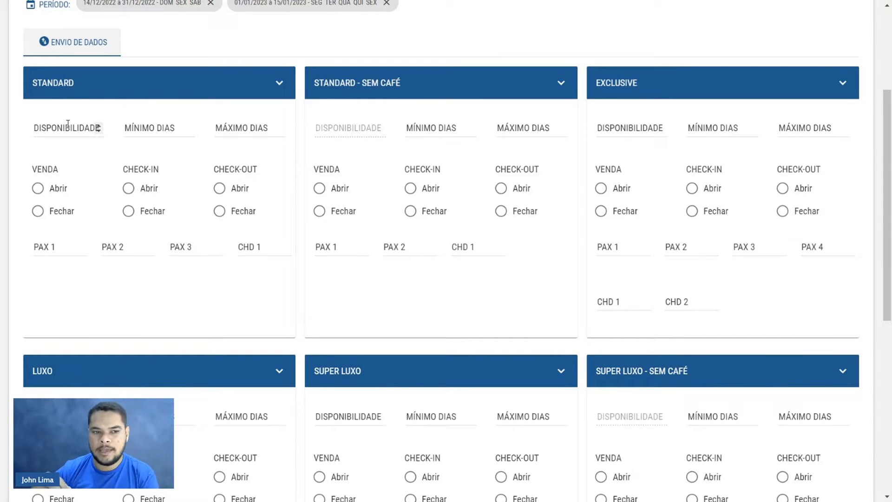
left_click(50, 191)
left_click(49, 216)
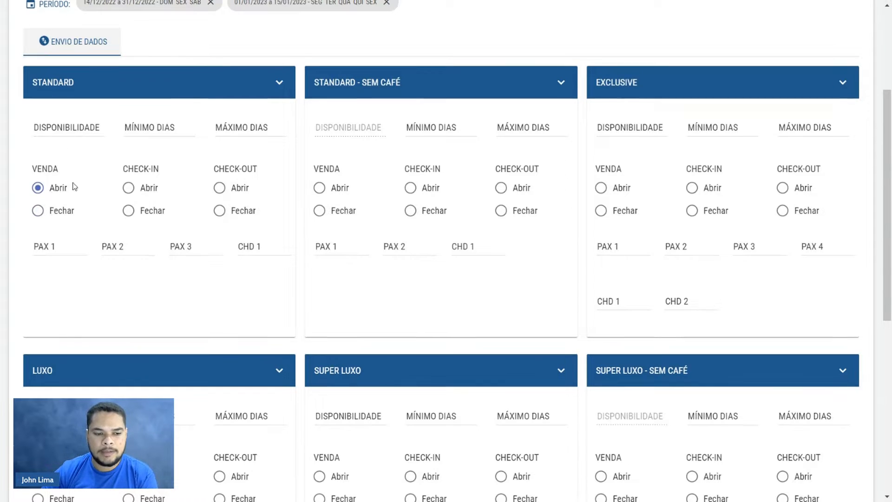
scroll(95, 193, "down", 8)
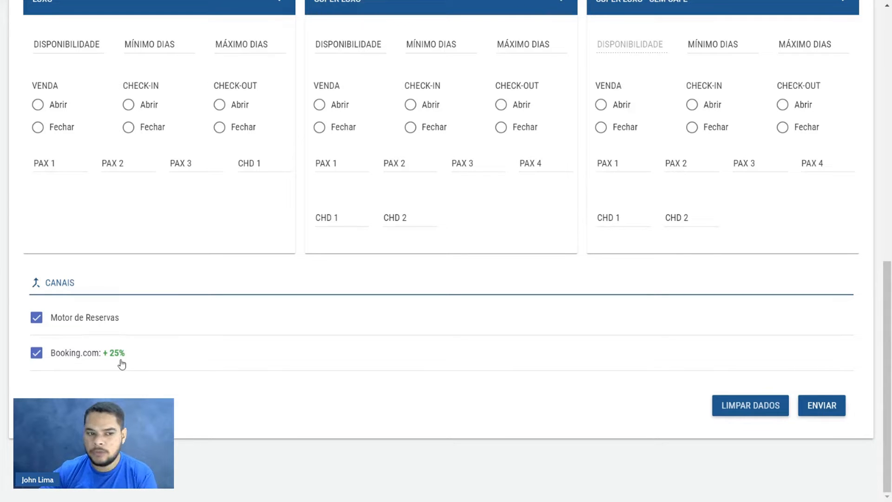
left_click(839, 406)
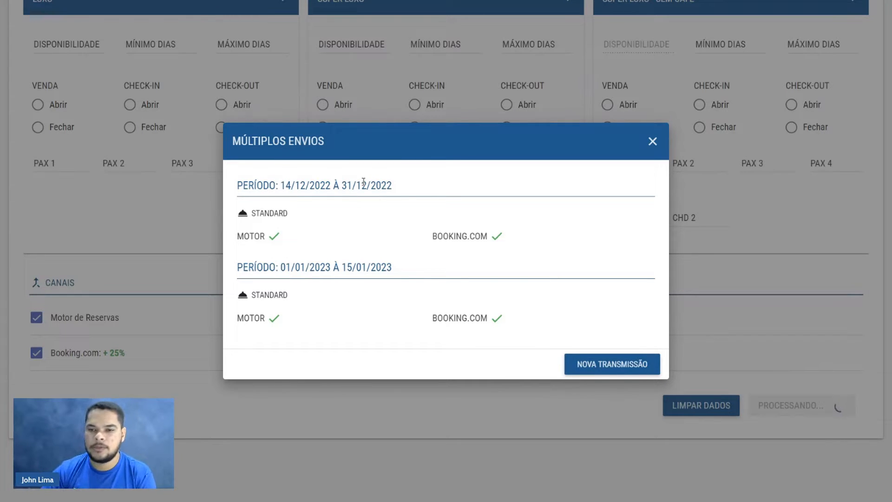
left_click(651, 142)
Open the Rate Shopper and hide Hotel Piramide - Pituba II from the competitor price comparison chart.
scroll(651, 145, "up", 12)
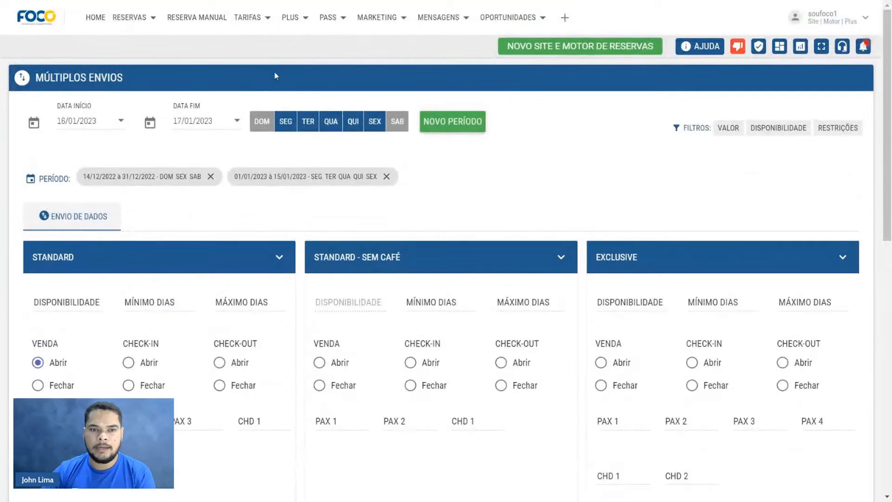
left_click(251, 18)
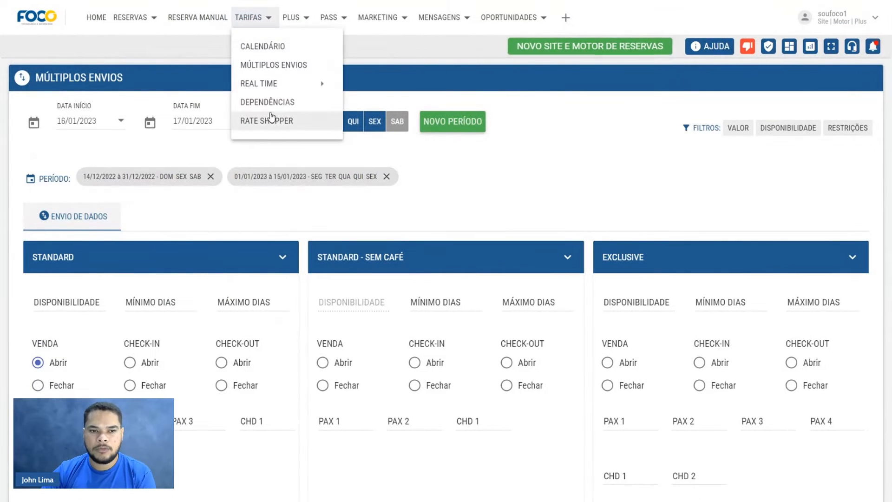
left_click(272, 116)
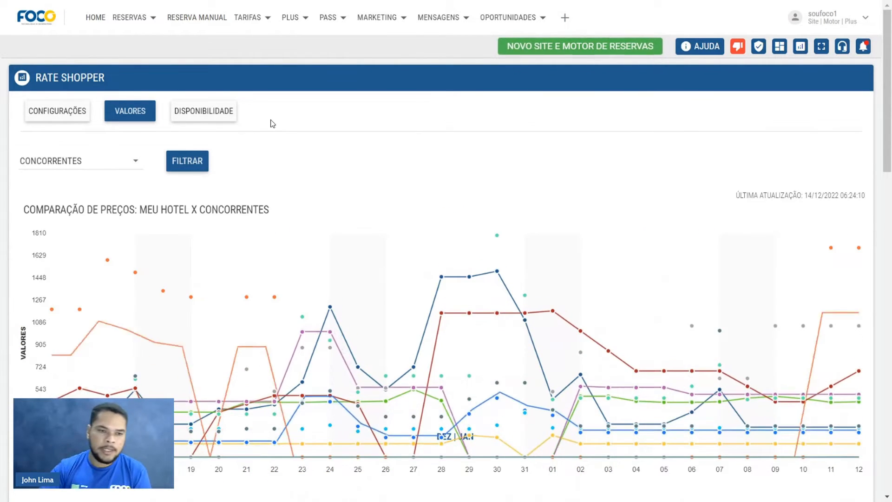
scroll(274, 135, "down", 4)
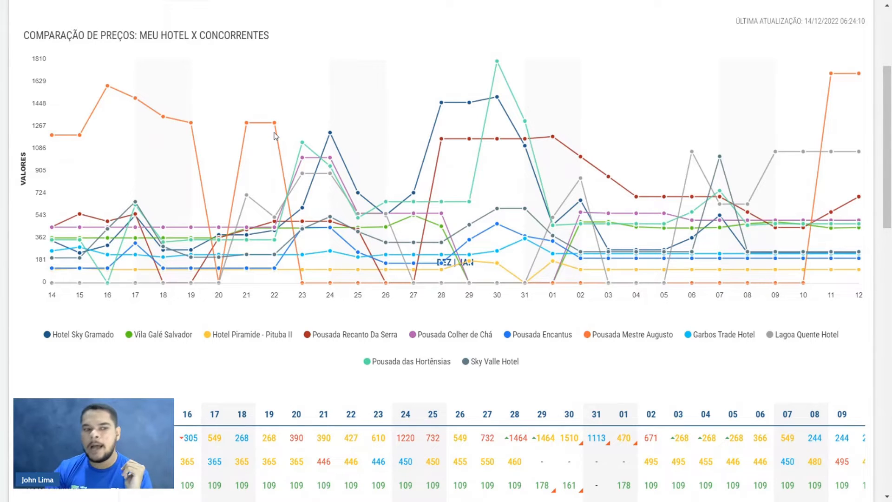
scroll(275, 135, "up", 3)
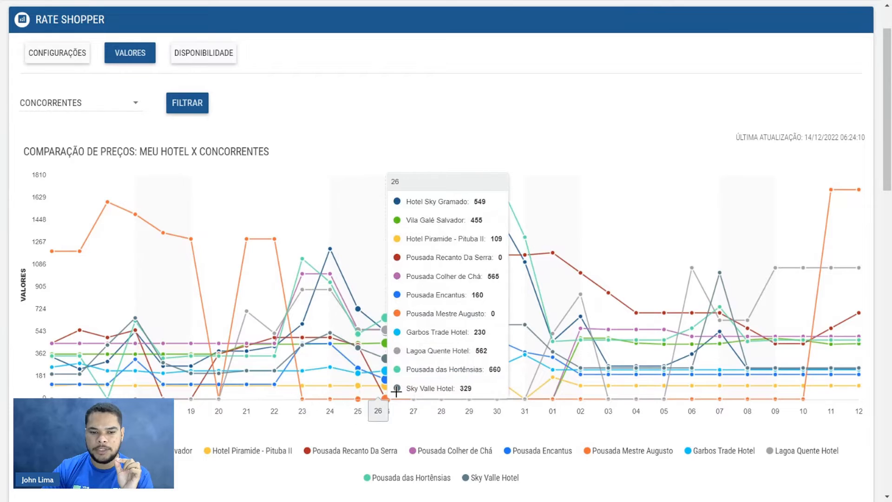
left_click(240, 453)
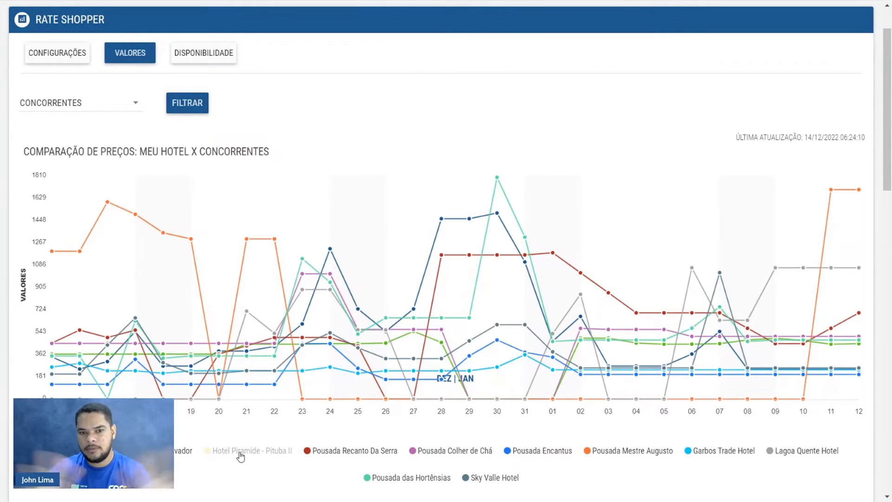
Examine Hotel Piramide - Pituba II's rate details for December 15 in the competitor price table.
scroll(240, 456, "down", 7)
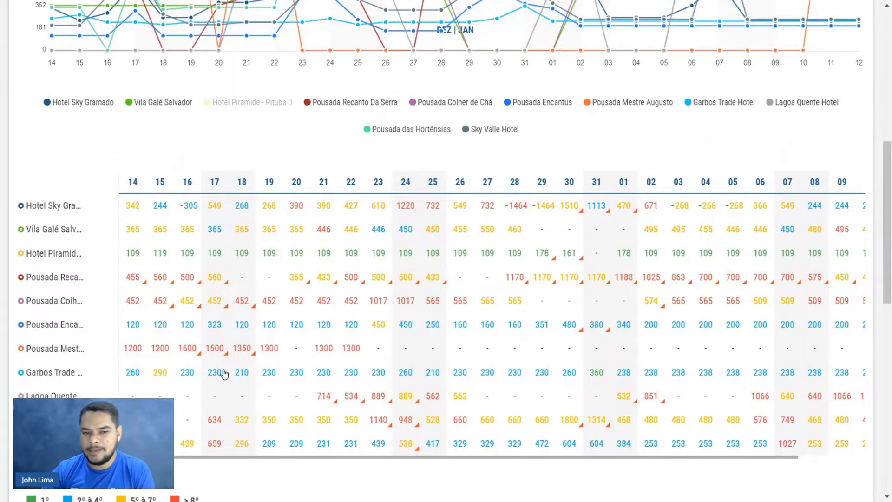
scroll(224, 374, "down", 1)
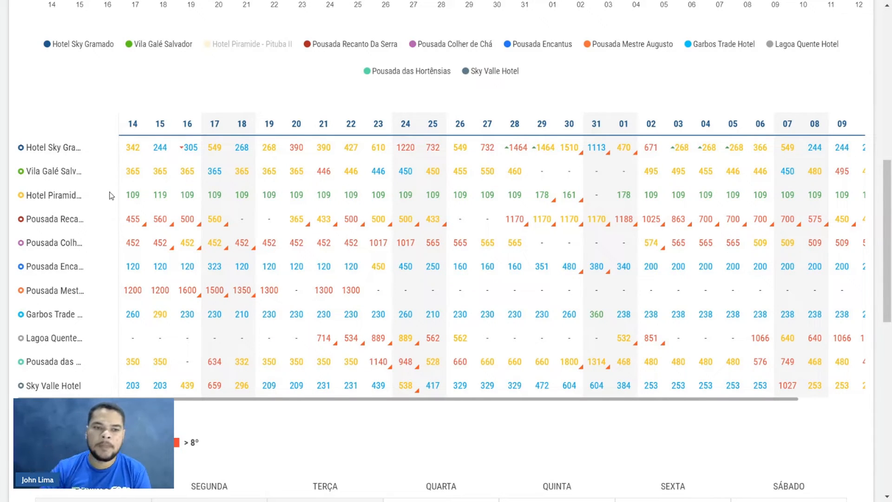
left_click(155, 196)
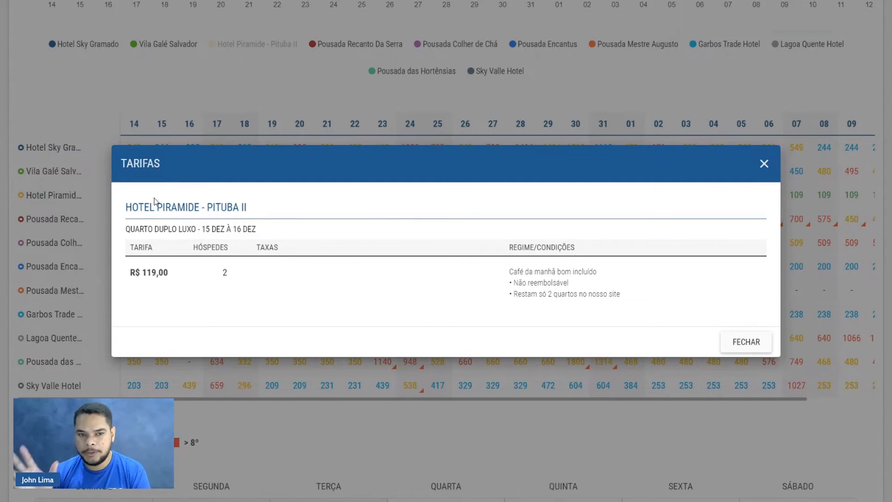
left_click(764, 167)
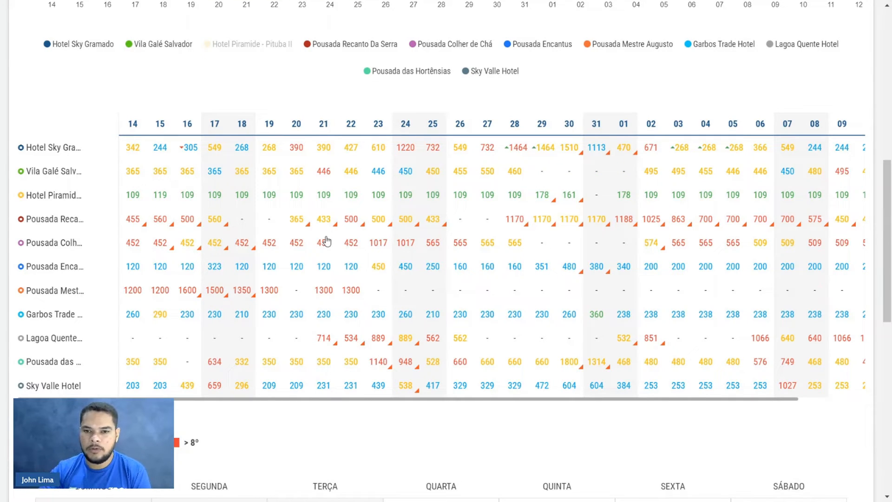
Examine Hotel Sky Gramado's rate details for December 28, including the Quarto Luxo's previous rate and percentage variation.
left_click(516, 149)
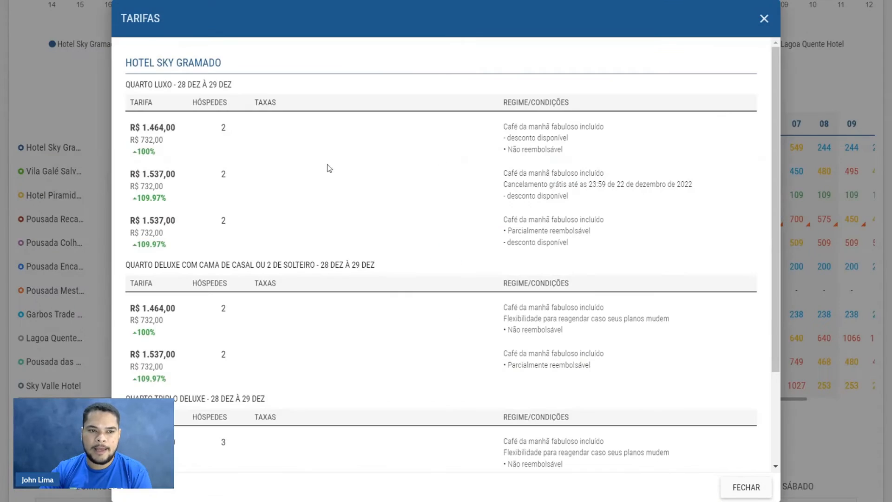
mouse_move(175, 145)
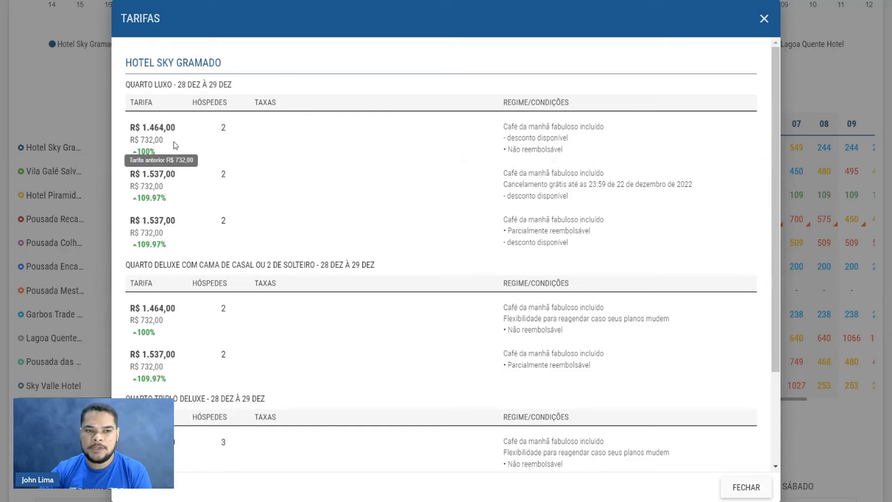
double_click(142, 138)
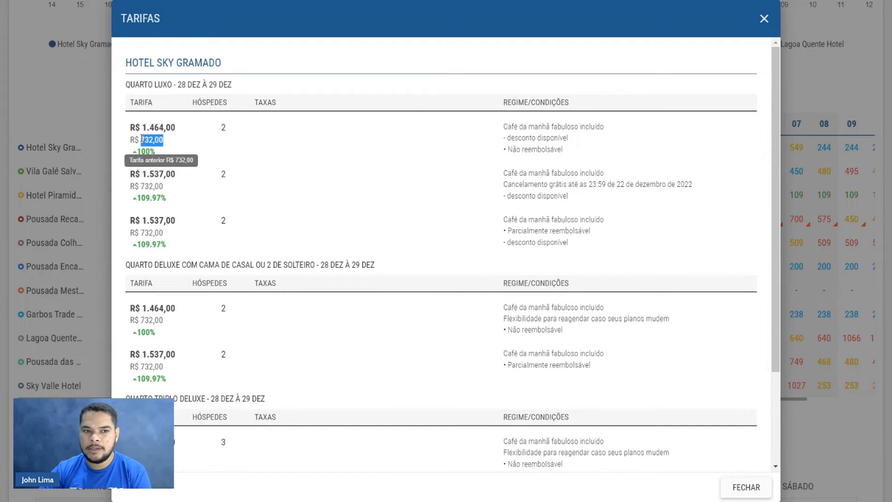
left_click(181, 149)
left_click_drag(175, 150, 145, 153)
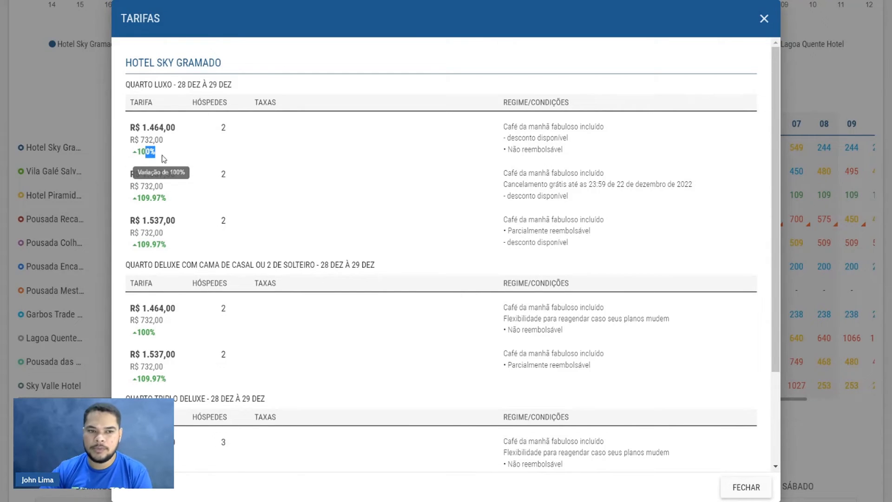
Check the current rate of the first Quarto Luxo offer at Hotel Sky Gramado and close the rate details.
left_click_drag(176, 130, 144, 132)
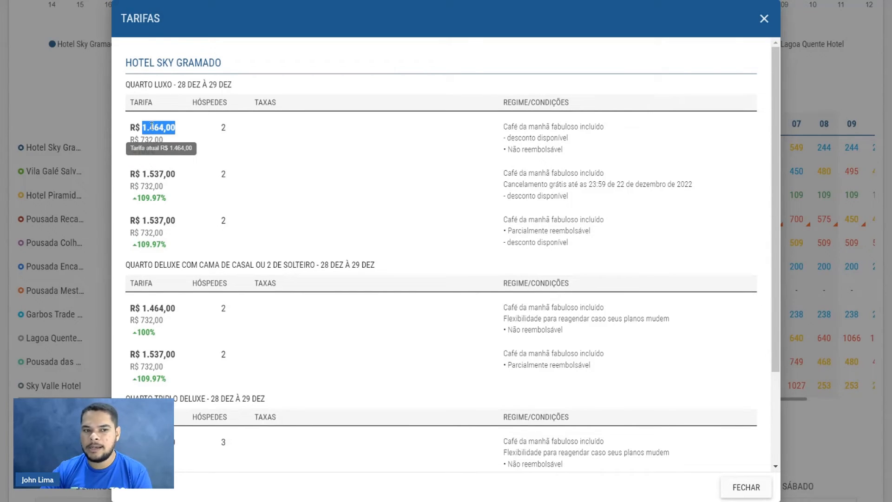
left_click(189, 128)
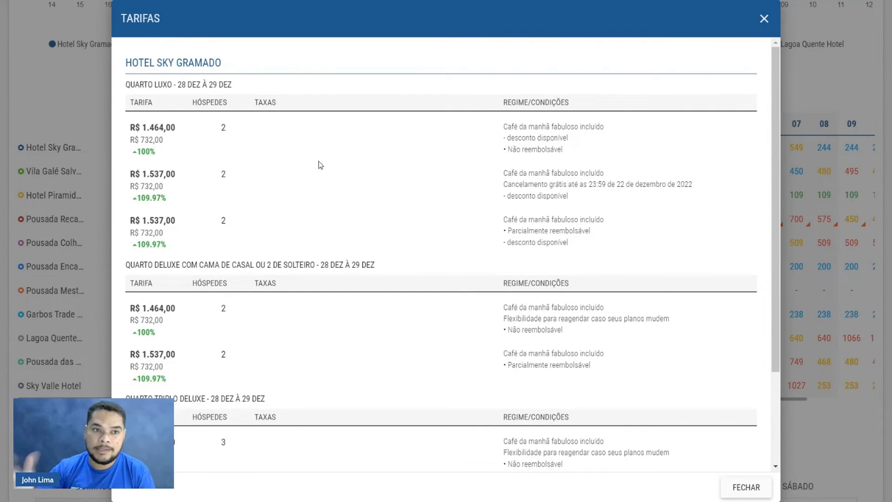
left_click(763, 18)
Review the color-coded calendar comparing the hotel's daily rates with its competitors.
scroll(381, 242, "down", 8)
scroll(402, 304, "down", 1)
scroll(402, 302, "up", 1)
scroll(401, 300, "down", 1)
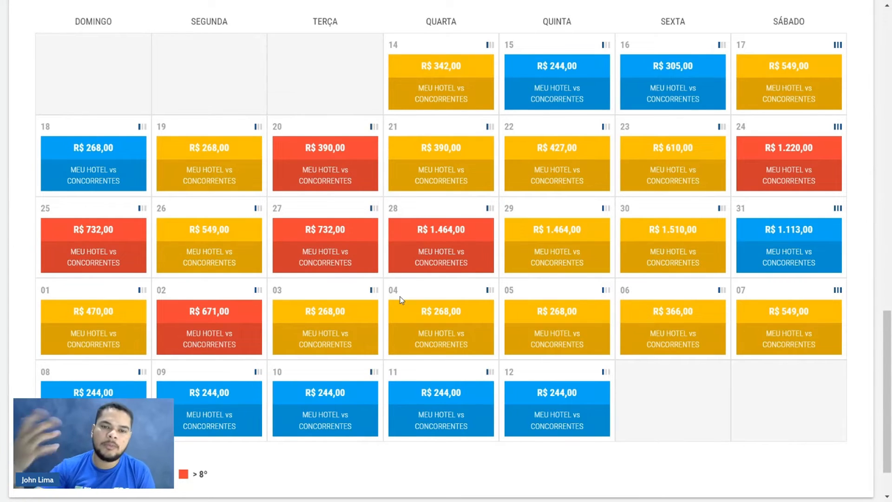
Show the Disponibilidade comparison in Rate Shopper and examine Hotel Sky Gramado's availability for day 21 in the chart.
scroll(401, 299, "up", 2)
scroll(401, 299, "up", 10)
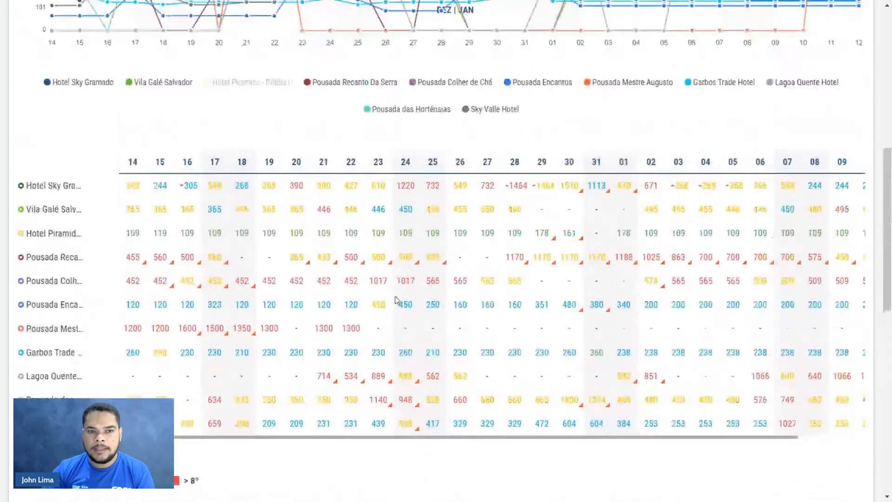
left_click(198, 116)
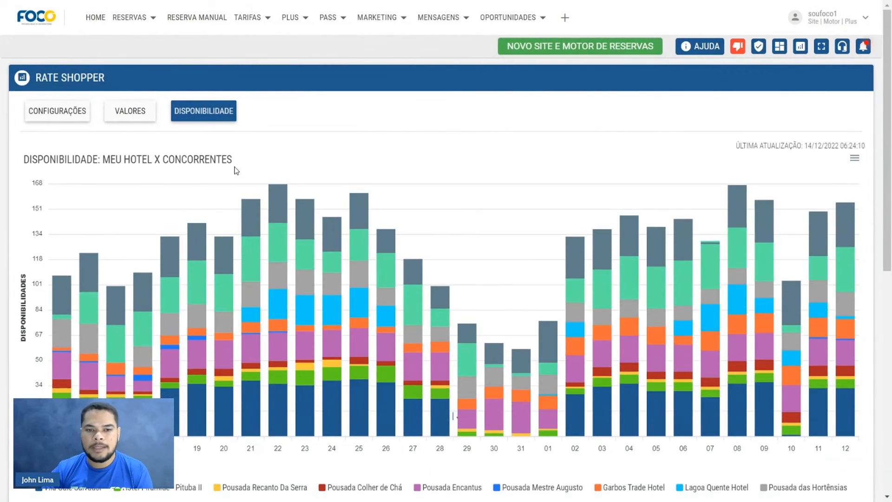
scroll(236, 170, "down", 3)
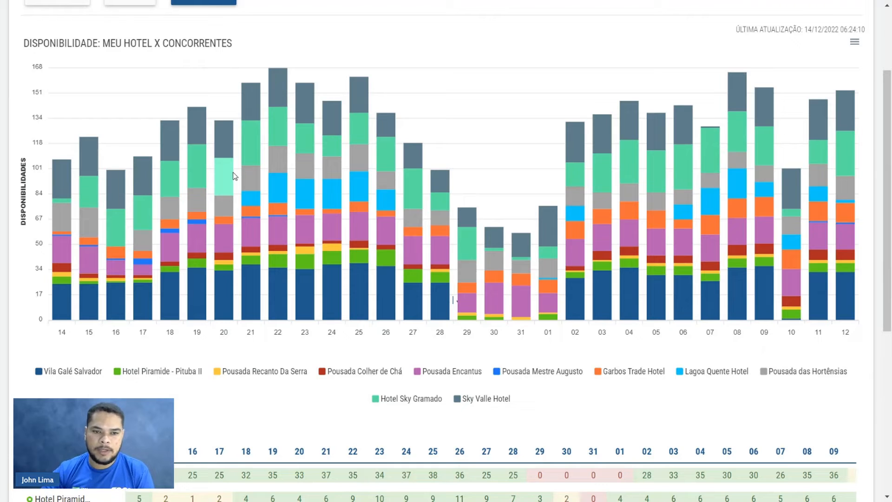
mouse_move(253, 156)
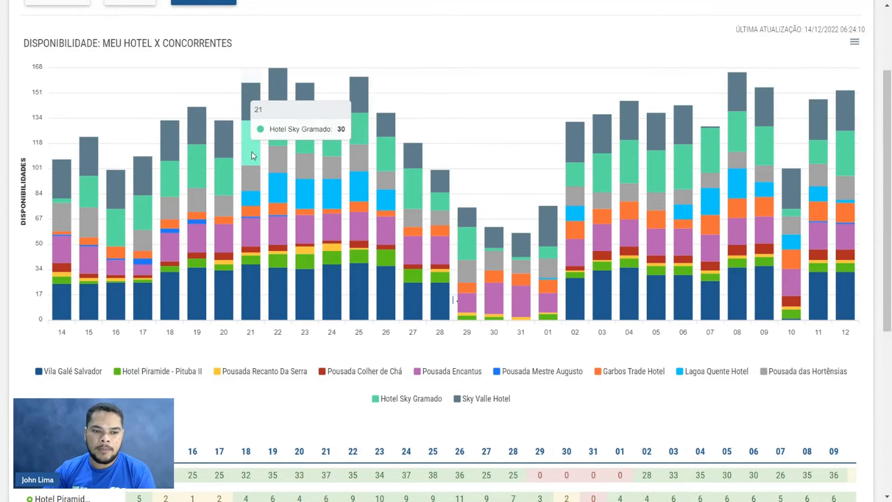
Examine Hotel Piramide - Pituba II's available accommodations for day 15 in the availability table and return to the chart.
scroll(251, 152, "down", 6)
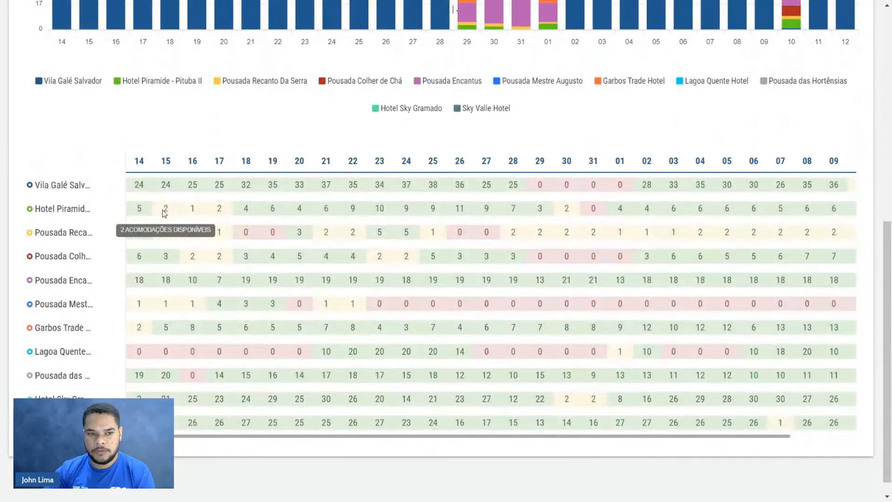
mouse_move(179, 217)
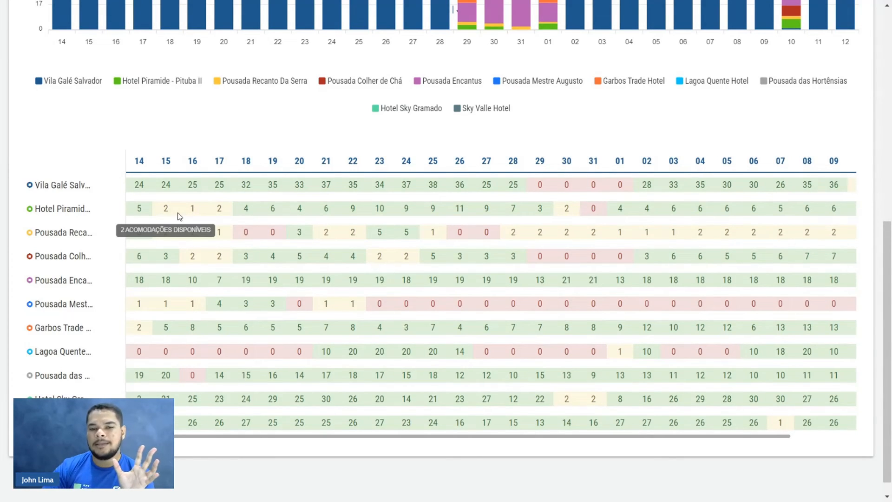
scroll(180, 216, "up", 8)
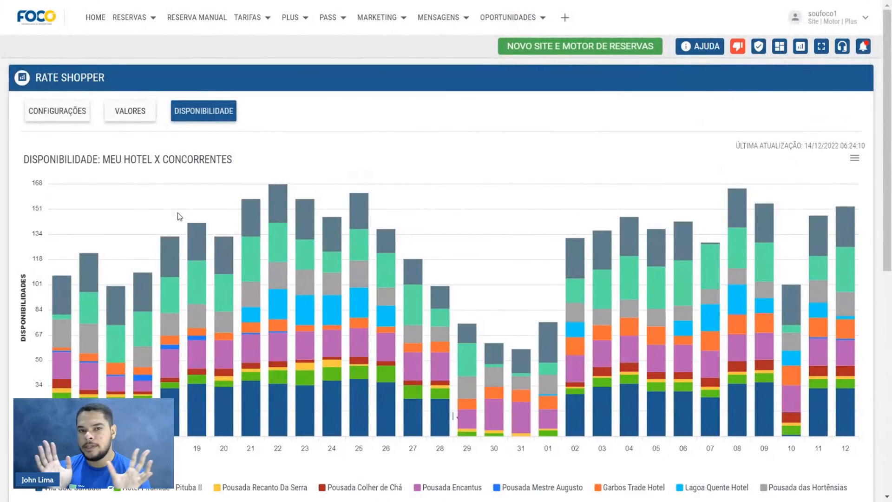